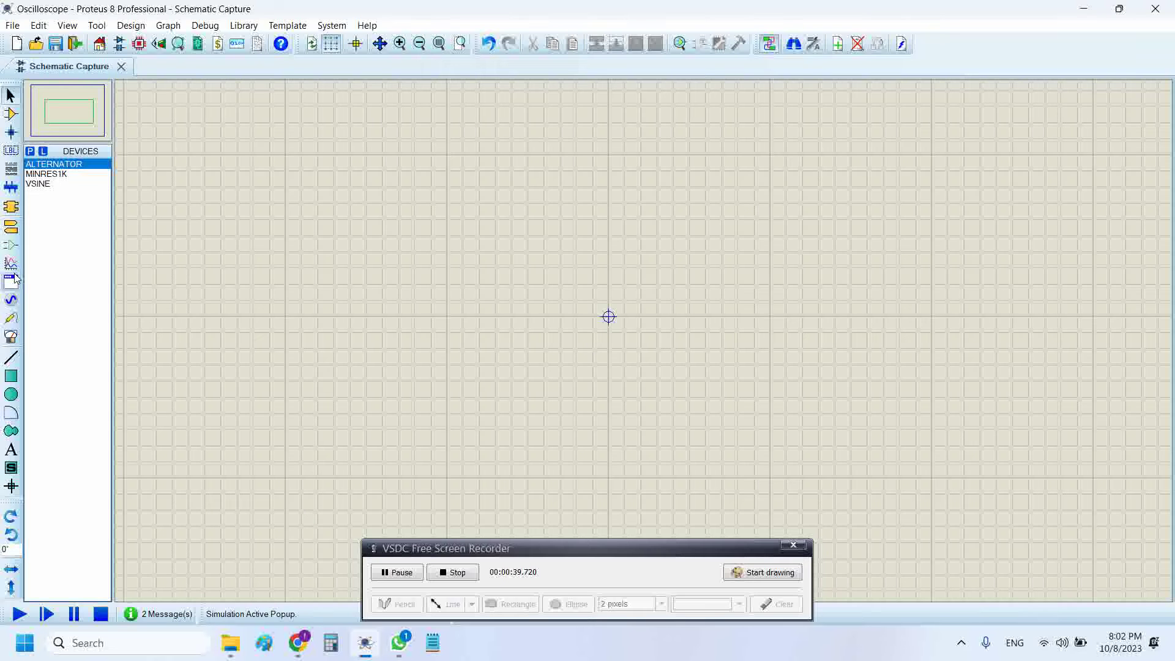
Place a virtual OSCILLOSCOPE right of the sheet centre, cancelling the stray wires from channel A
click(11, 337)
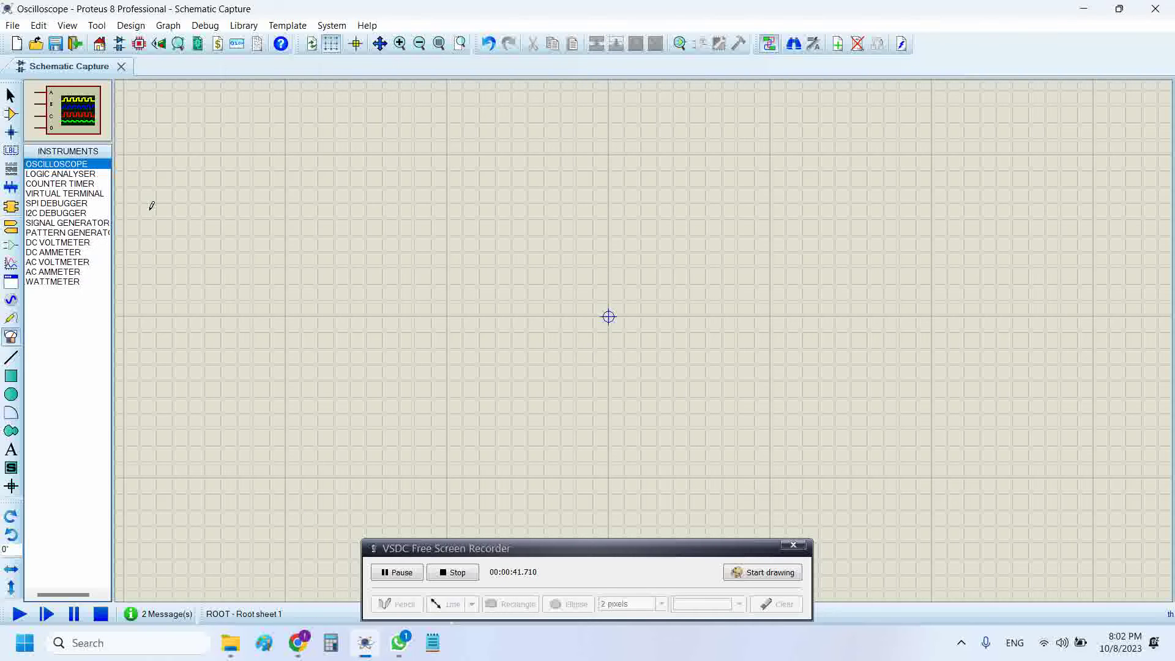
click(731, 246)
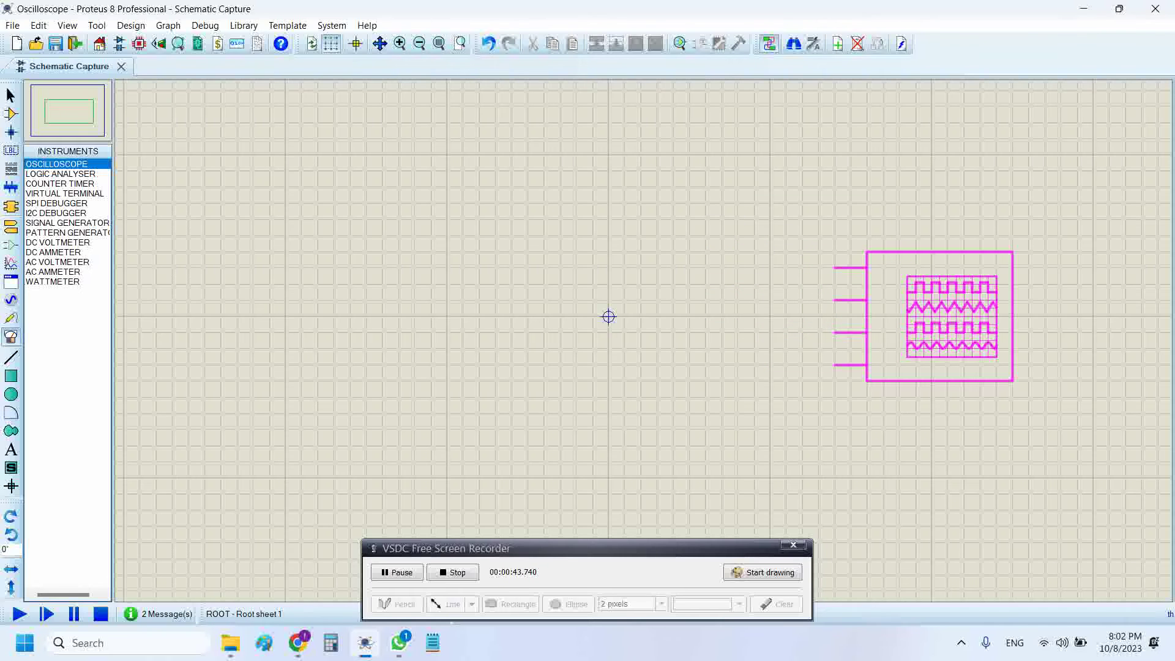
click(969, 341)
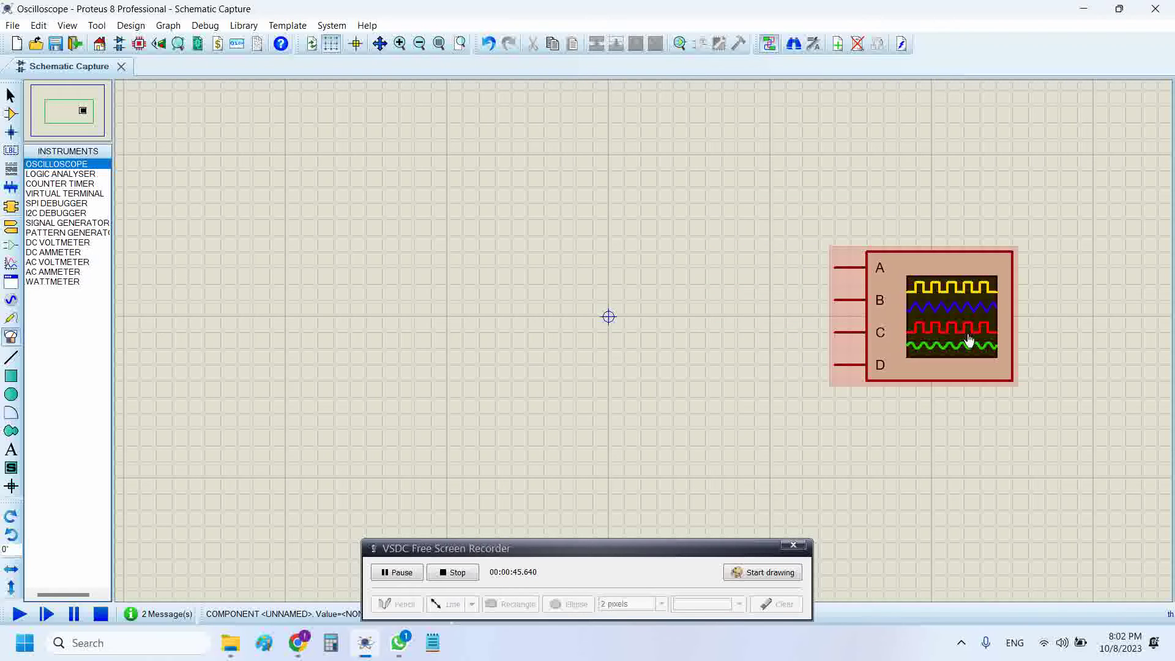
click(836, 267)
key(Escape)
click(835, 267)
key(Escape)
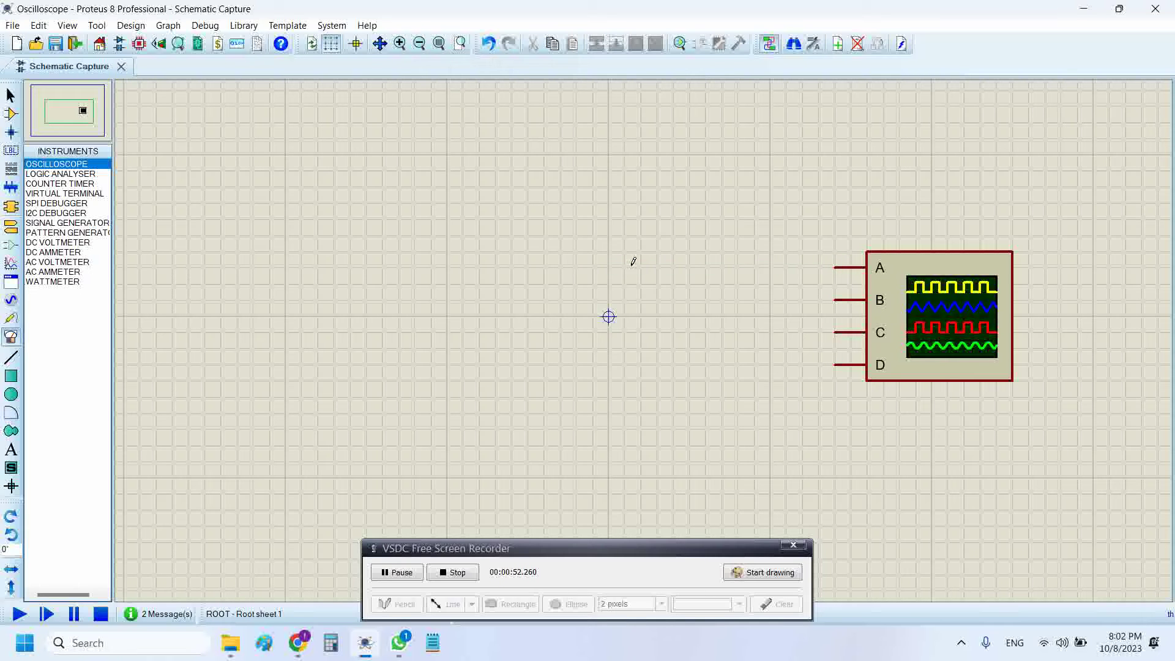
click(836, 267)
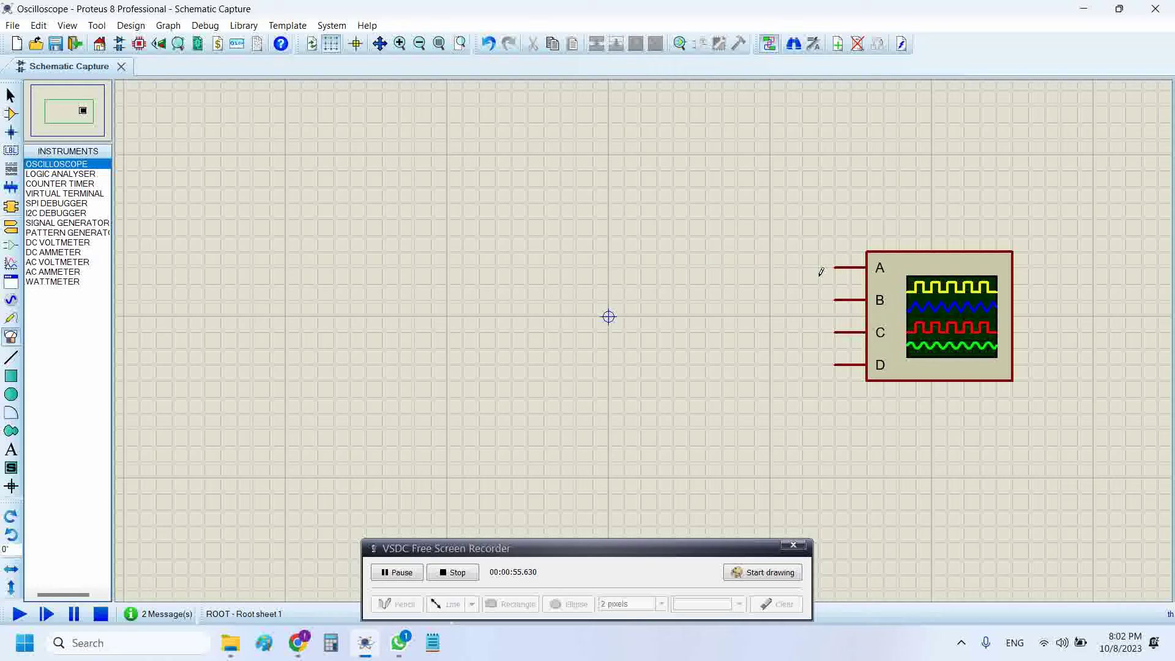
key(Escape)
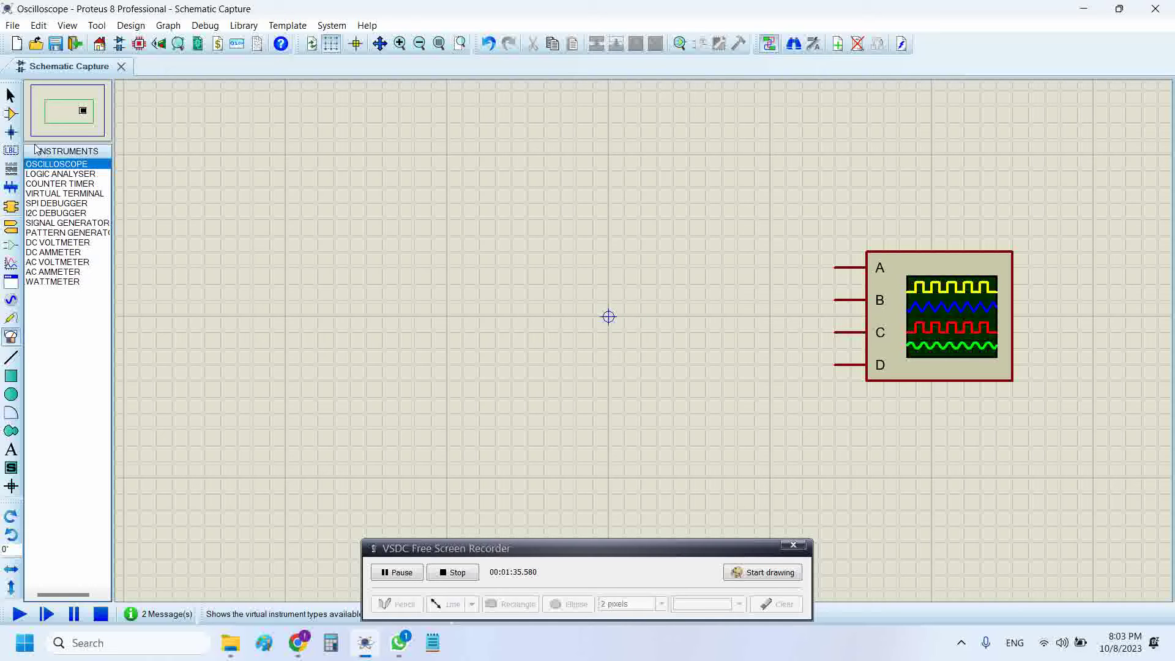
Pick the MINRES1K 1k resistor from Resistors > 0.6W Metal Film in the device picker
click(11, 113)
click(30, 150)
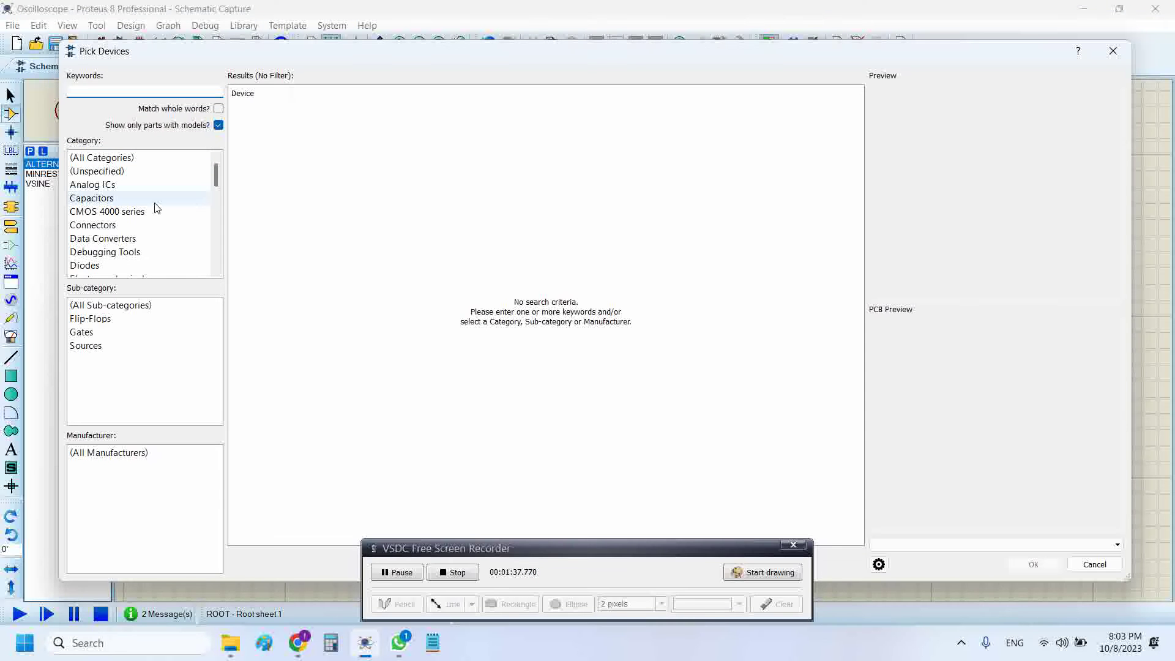
scroll(154, 208, down, 5)
click(87, 265)
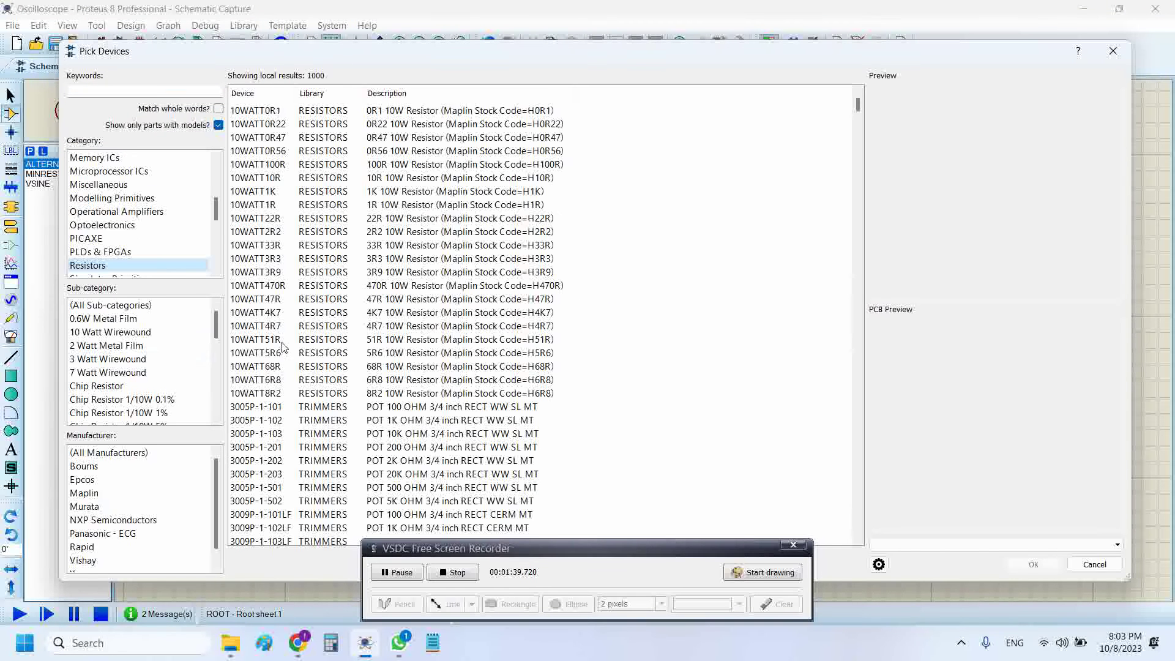
click(98, 319)
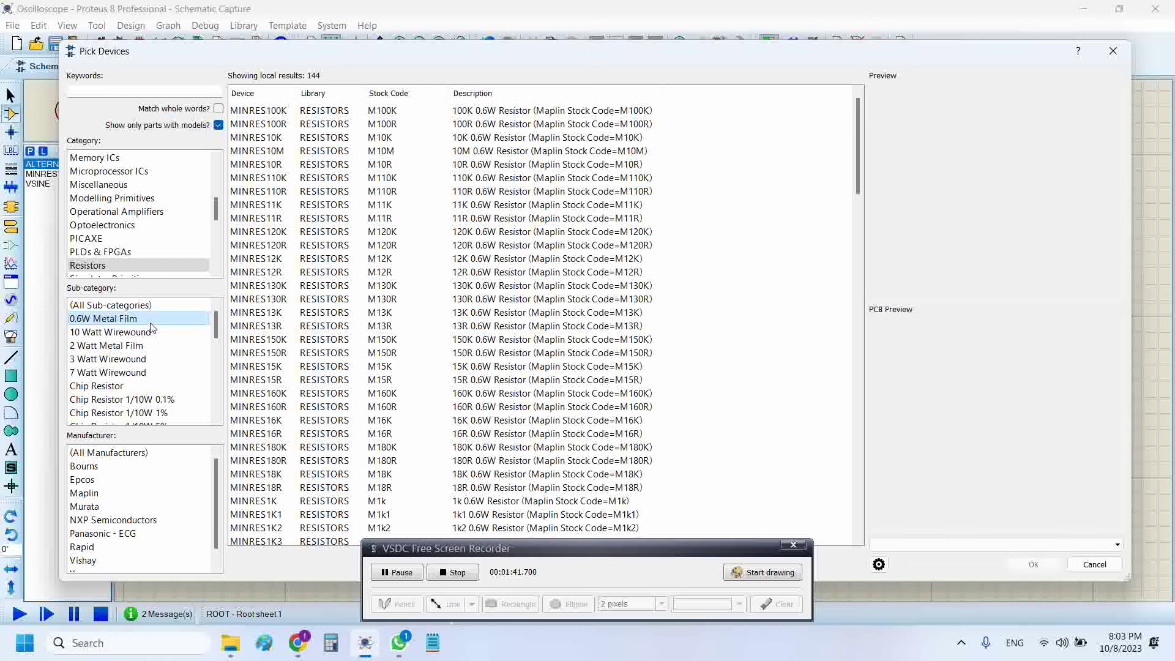
scroll(490, 300, down, 4)
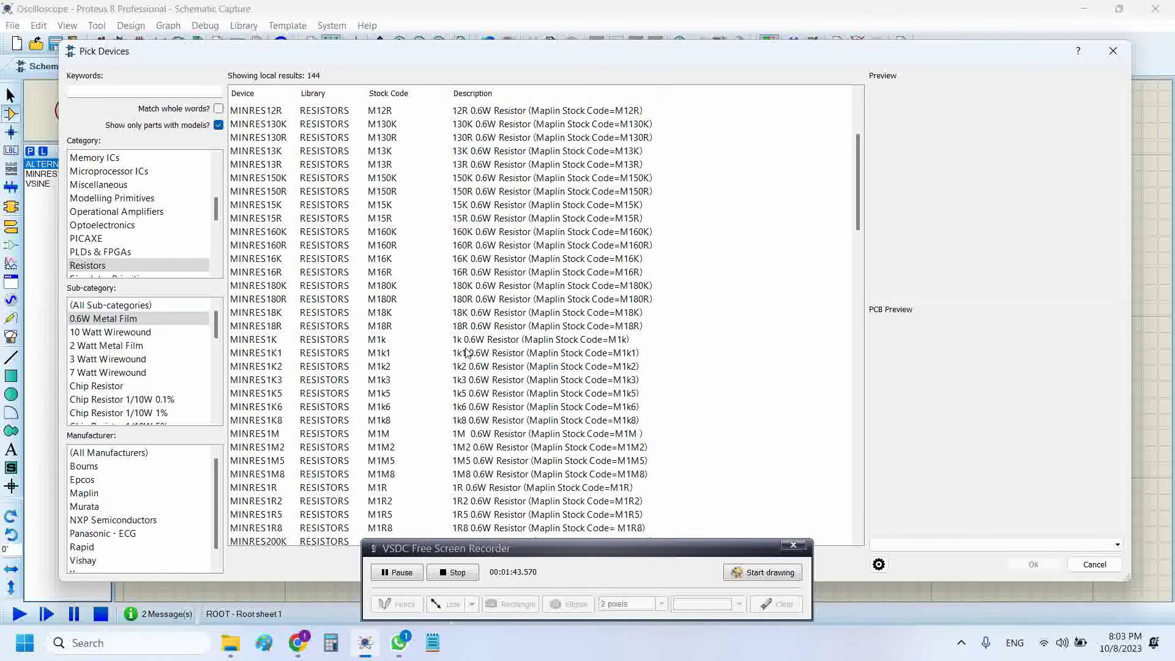
double_click(467, 340)
Place resistors R1 and R2, rotating R2 clockwise so it stands vertically
click(535, 268)
click(631, 316)
right_click(652, 316)
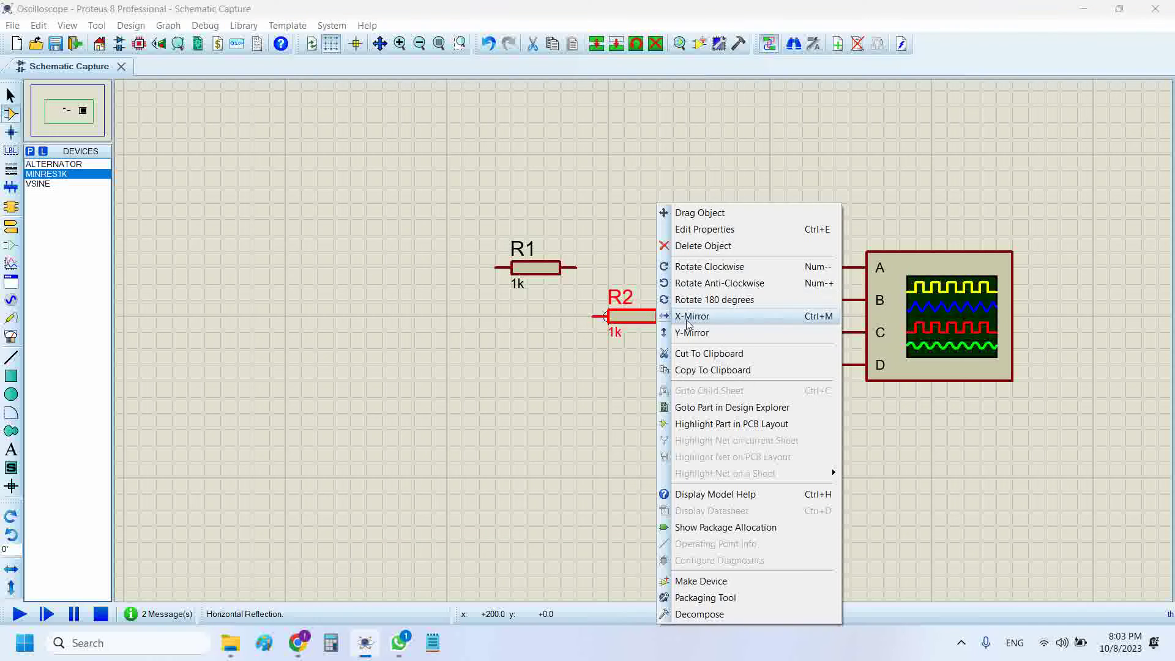
click(716, 277)
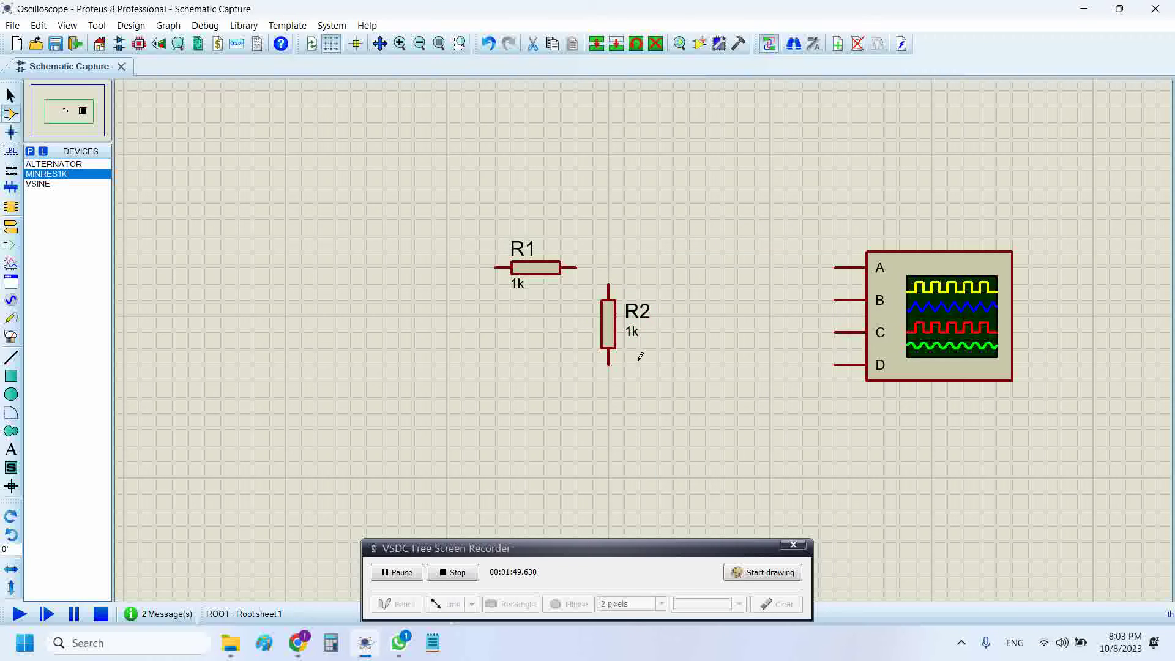
Wire R1's right pin to R2's top pin and tidy the wire's route
click(608, 285)
click(575, 268)
right_click(589, 283)
click(609, 279)
click(693, 261)
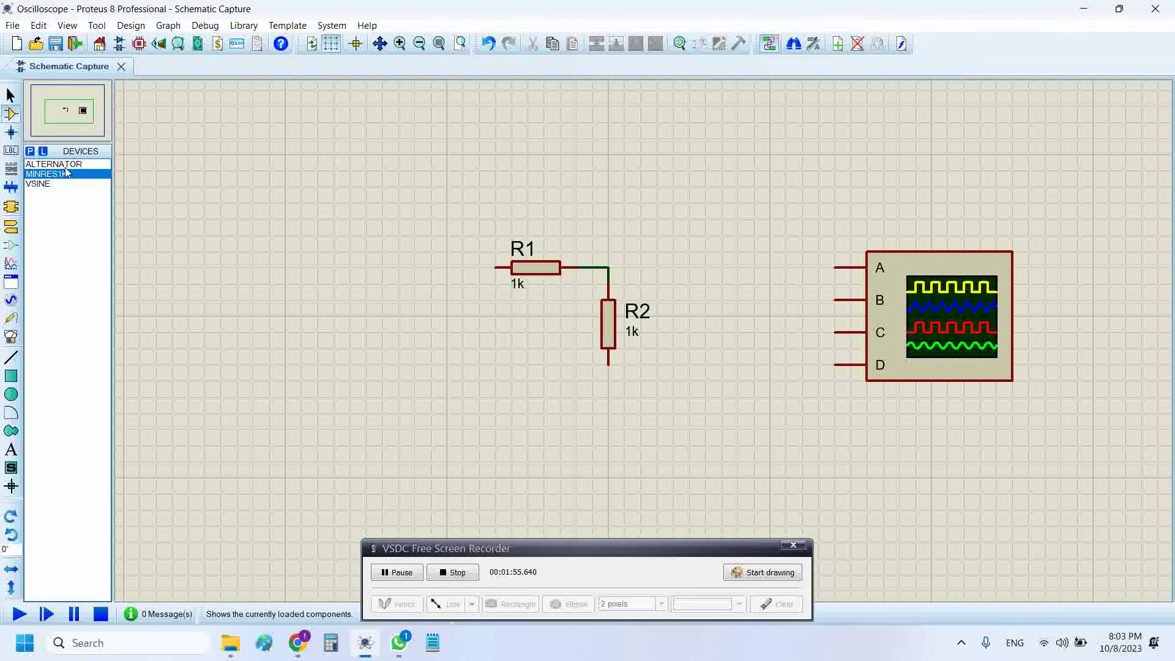
Add the ALTERNATOR from Simulator Primitives to the device list
click(30, 150)
click(165, 212)
scroll(147, 233, down, 5)
click(138, 265)
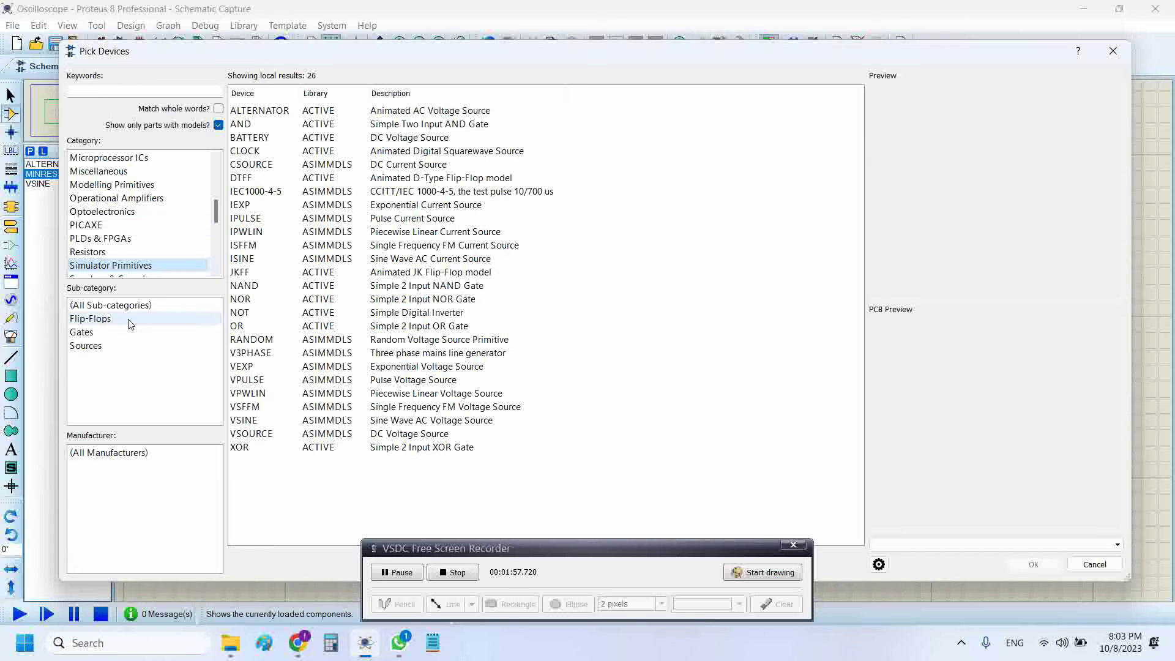
click(346, 206)
click(318, 407)
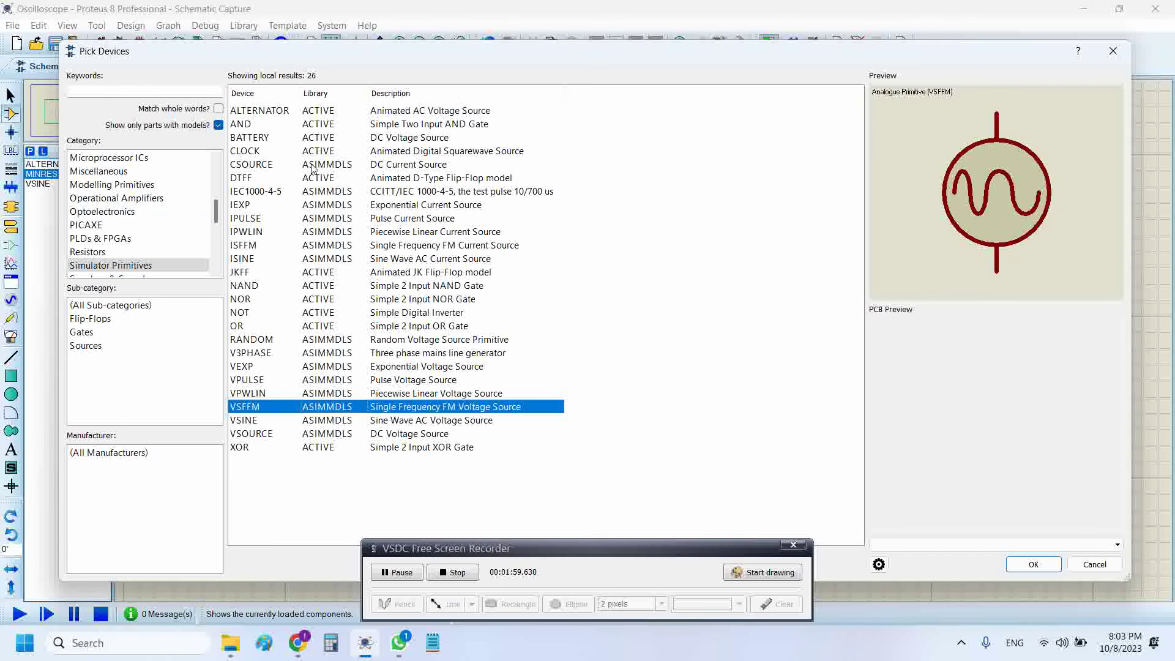
click(272, 114)
click(1034, 564)
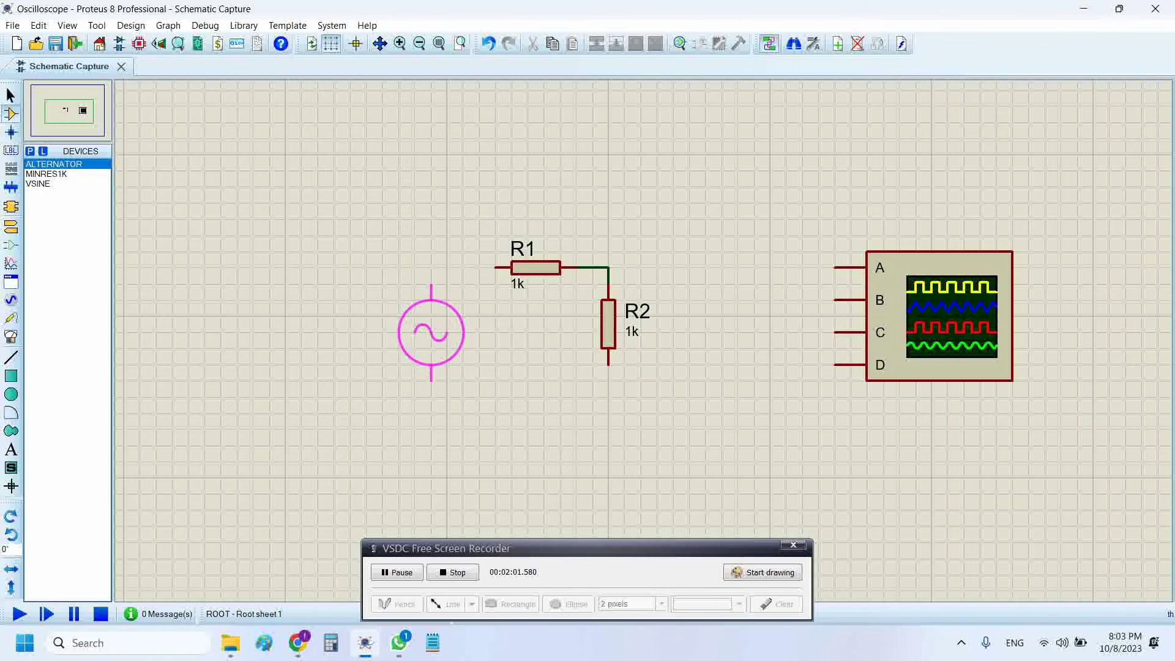
Place the alternator left of the resistors and wire its top pin to R1's left pin
click(432, 333)
click(431, 285)
click(494, 268)
Set the alternator's Frequency to 1kHz
double_click(440, 325)
double_click(505, 278)
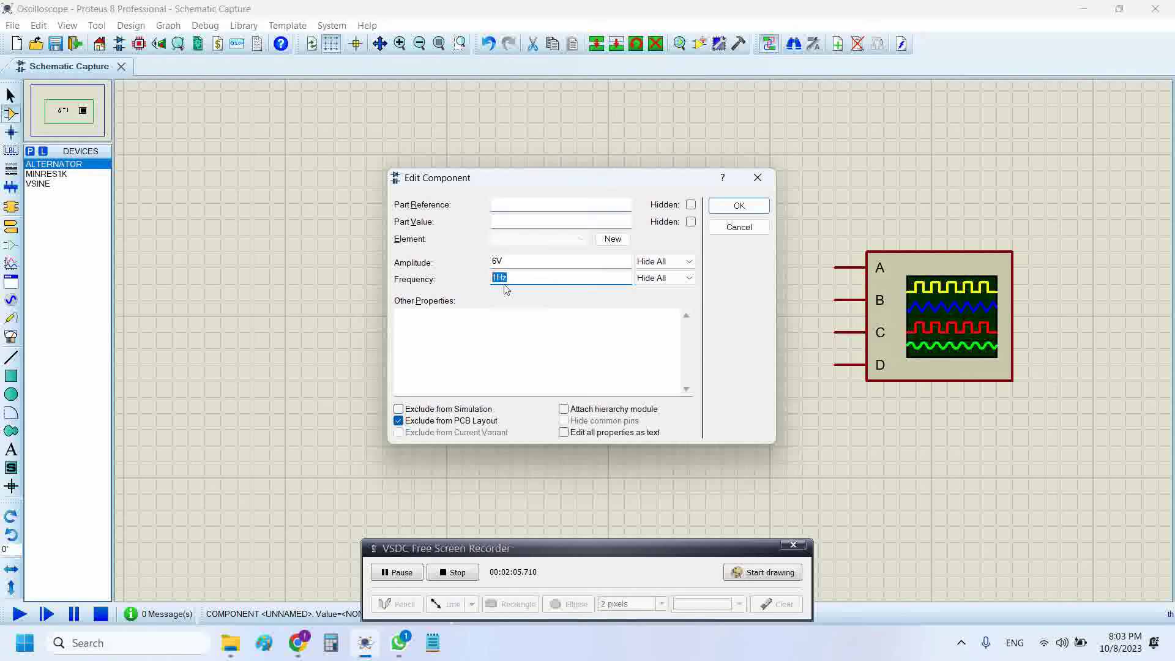
text(1kHz)
key(Return)
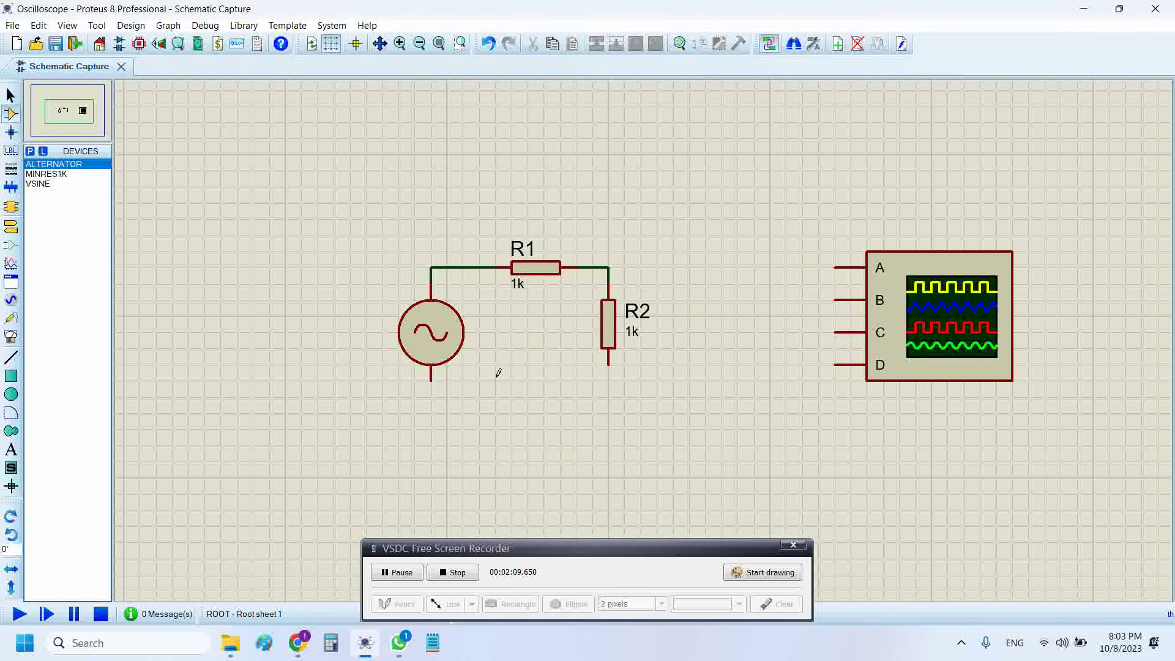
Wire the alternator's bottom pin to R2's bottom pin and connect a GROUND terminal below R2
click(432, 380)
click(608, 366)
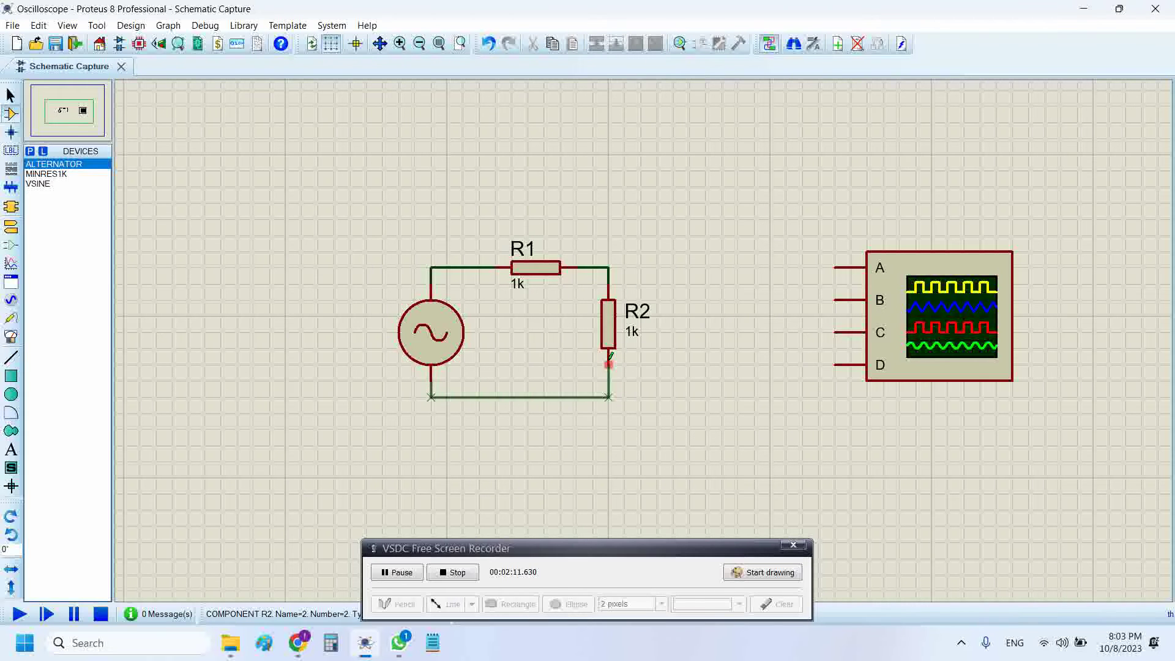
click(11, 227)
click(44, 213)
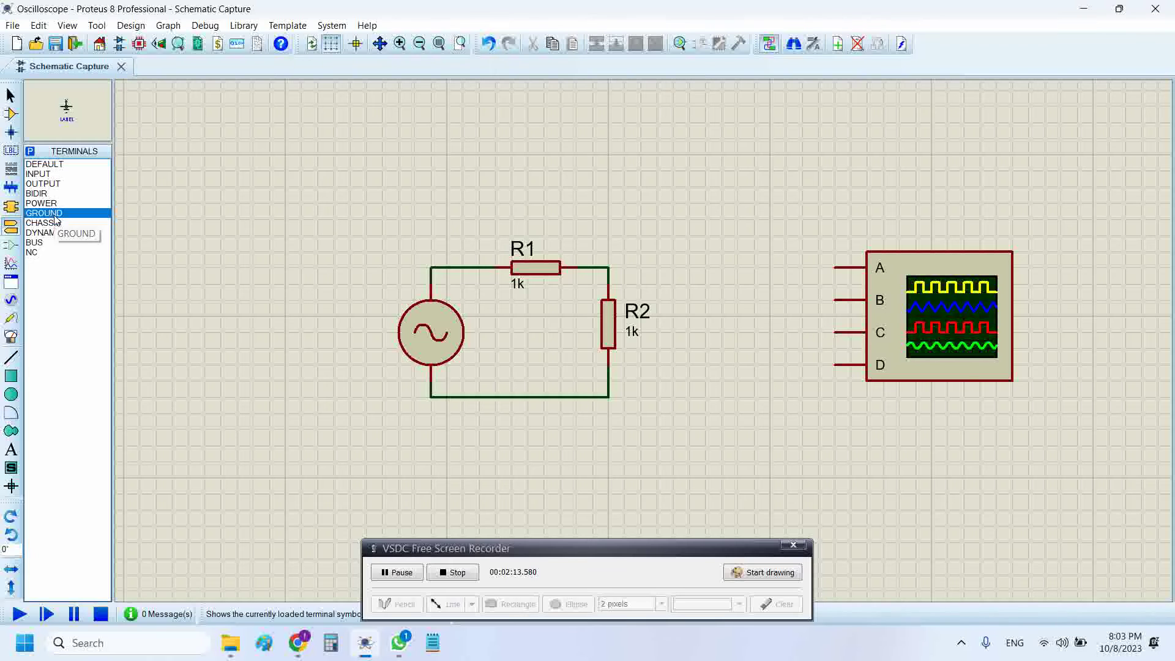
click(609, 438)
click(608, 432)
click(608, 397)
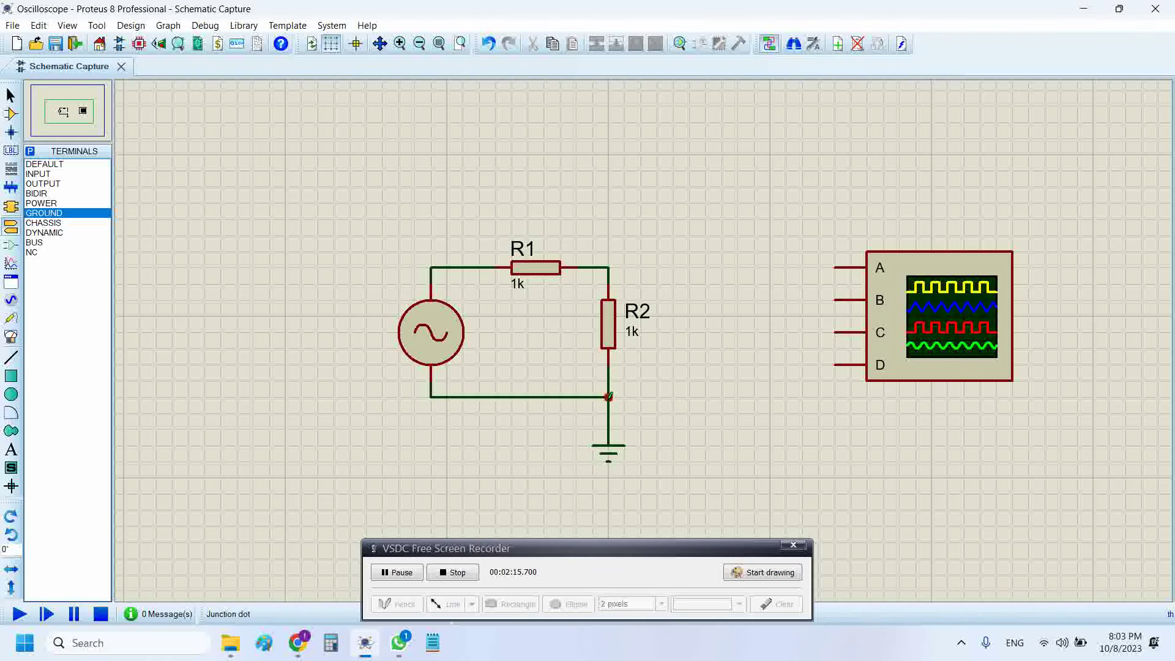
click(10, 95)
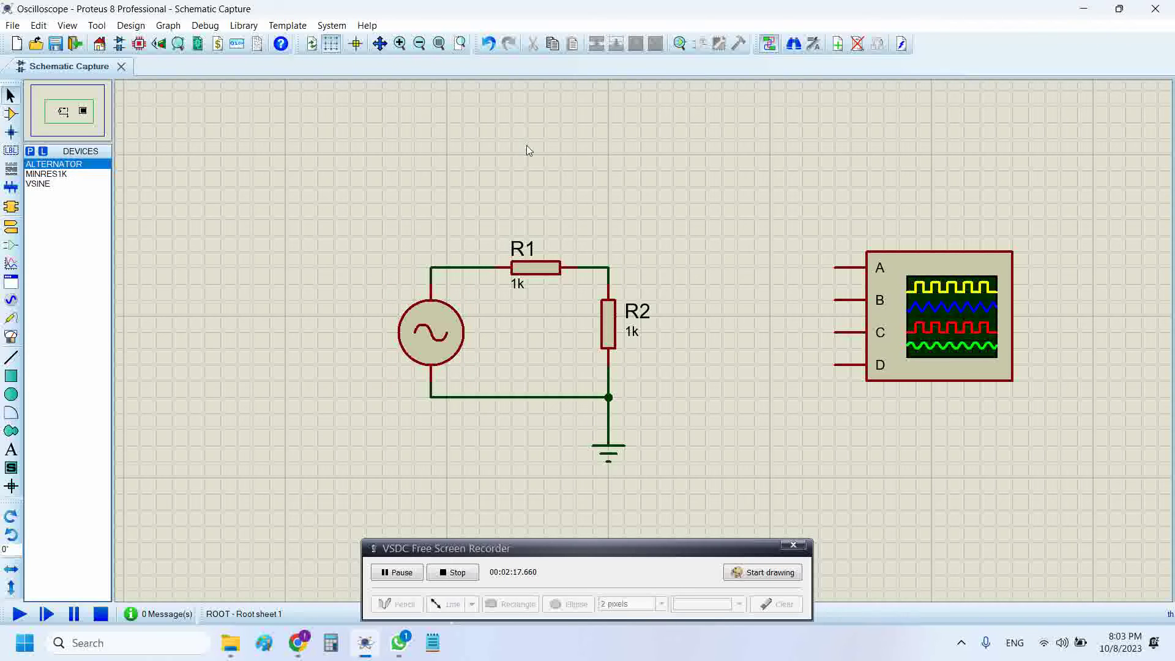
Wire oscilloscope input A to the R1/R2 junction and change the alternator's Amplitude from 6V to 5V
click(834, 267)
click(614, 264)
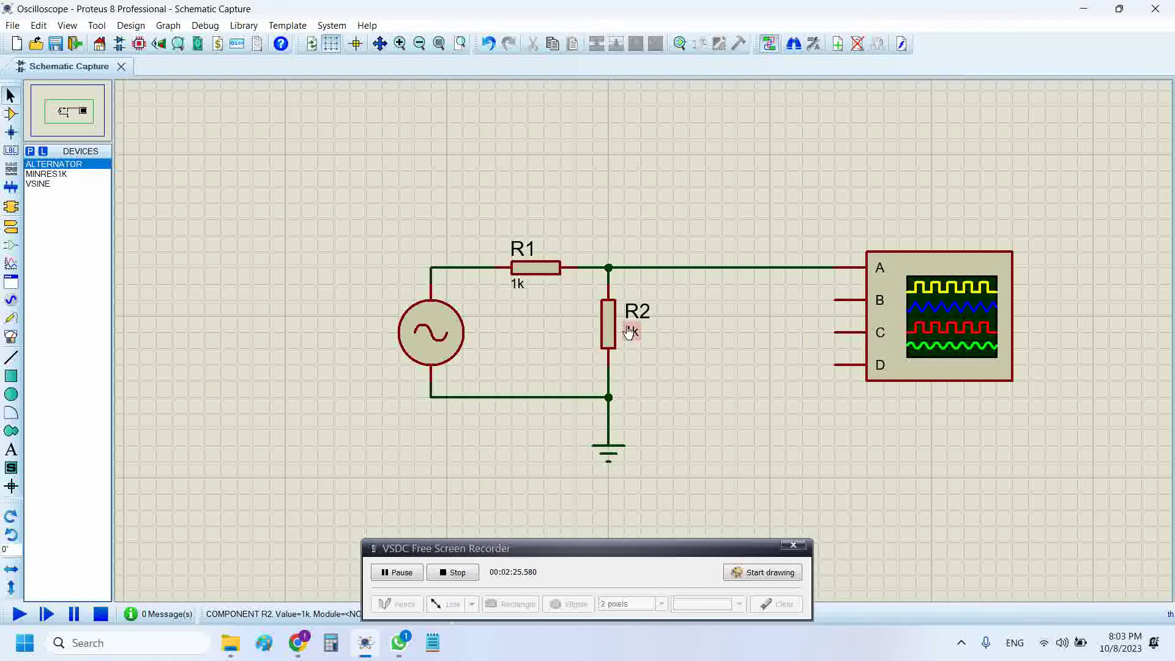
double_click(442, 327)
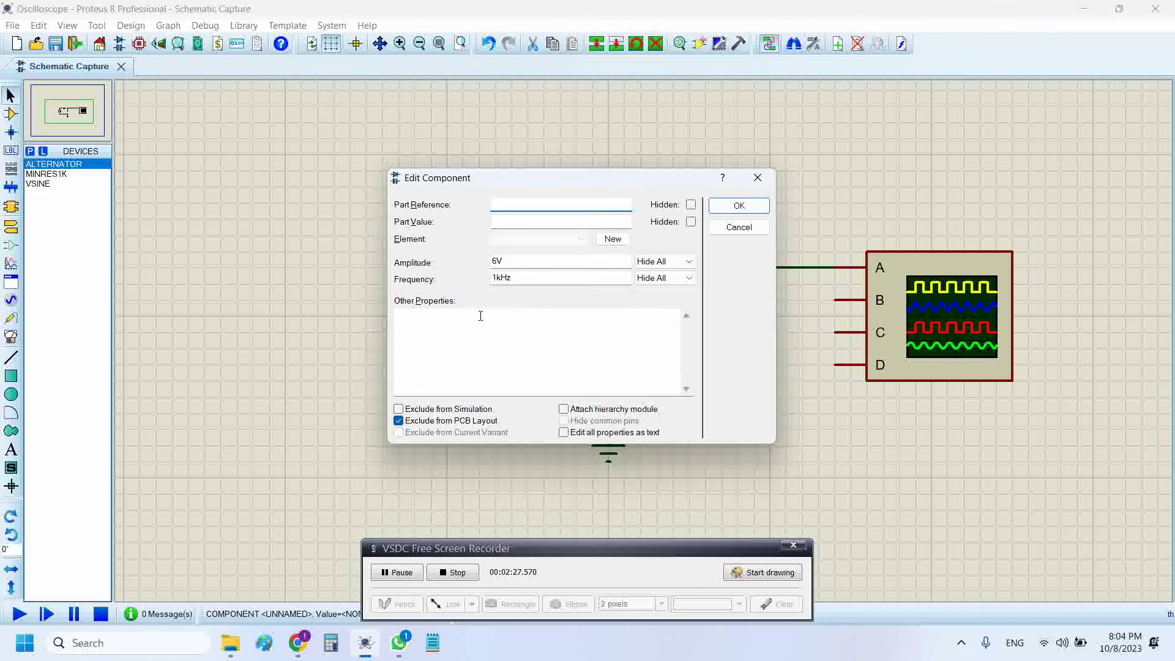
key(Tab)
key(Tab)
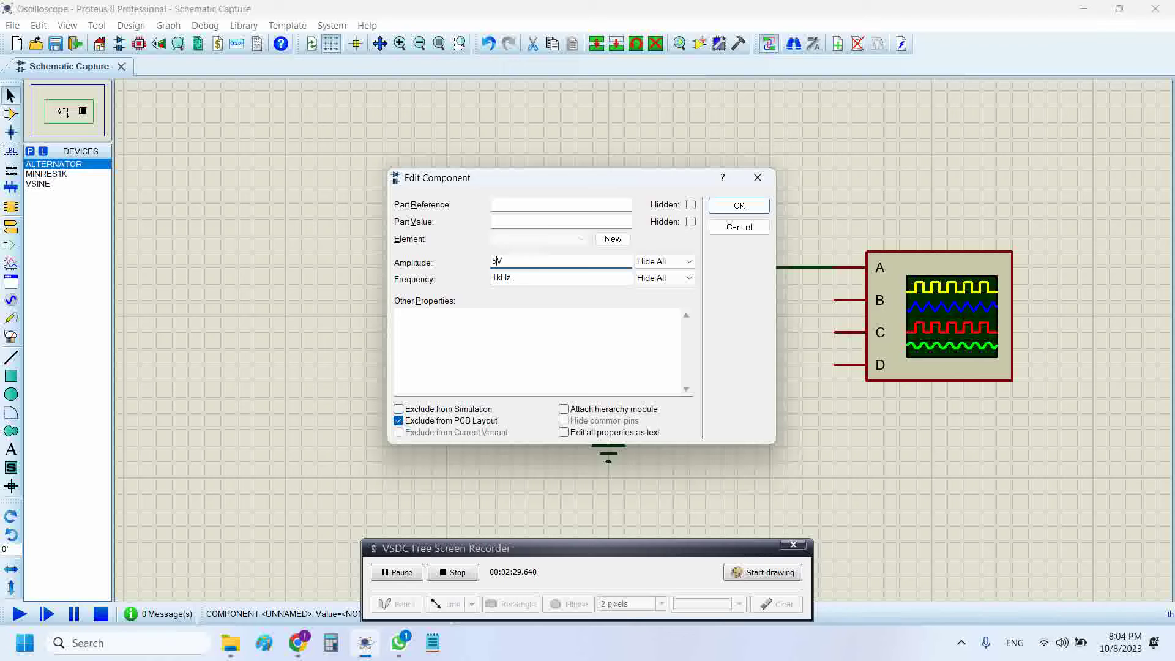
drag(530, 278, 459, 278)
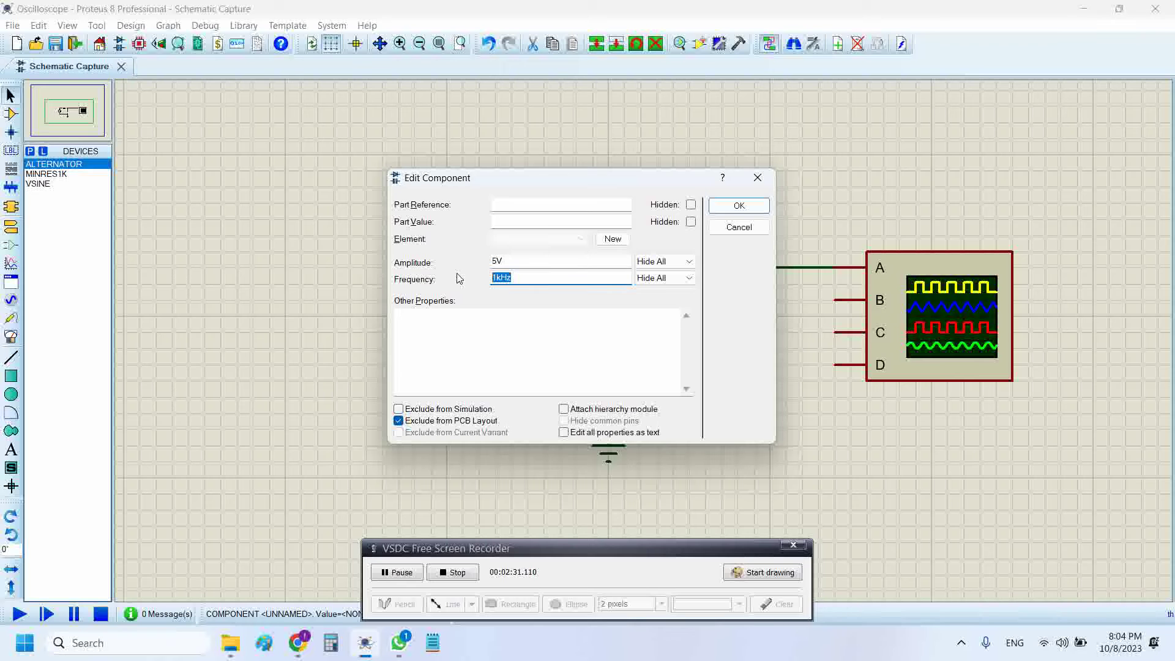
click(739, 205)
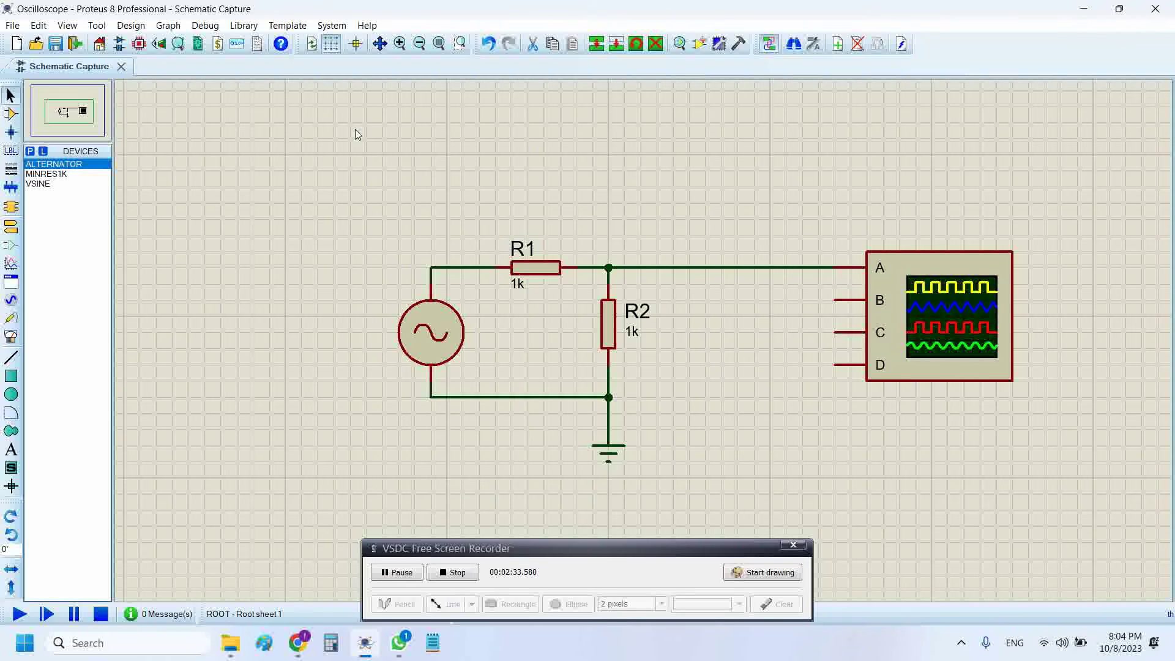
Route scope input C to the alternator/R1 node and input D to the channel A wire
click(836, 333)
click(722, 202)
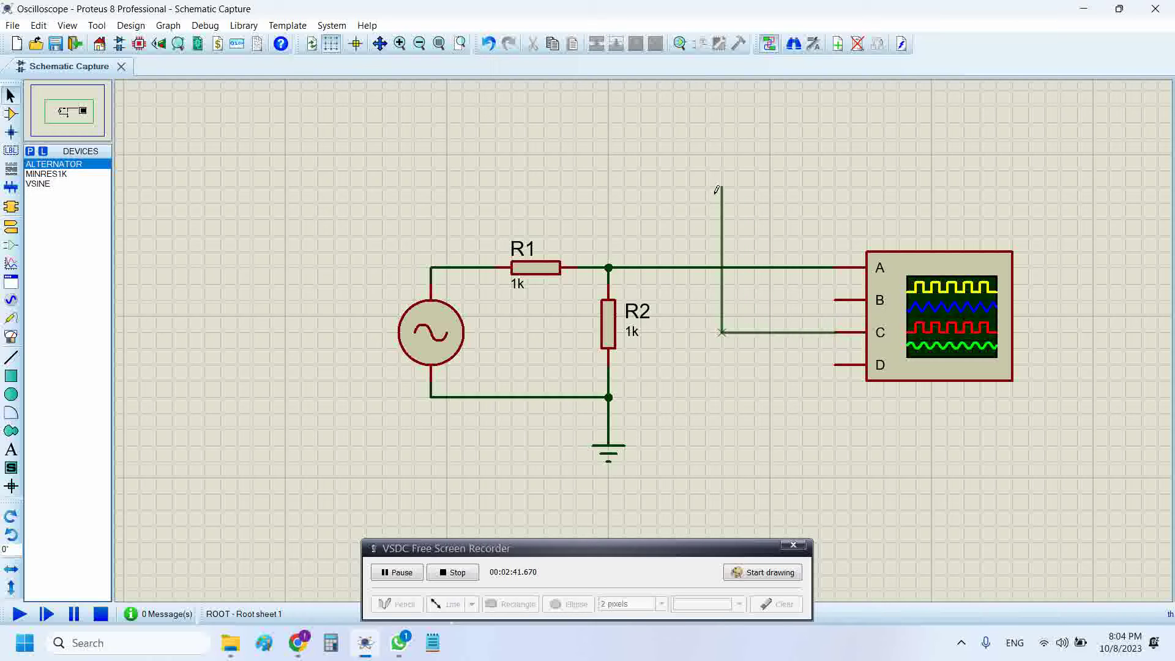
click(431, 267)
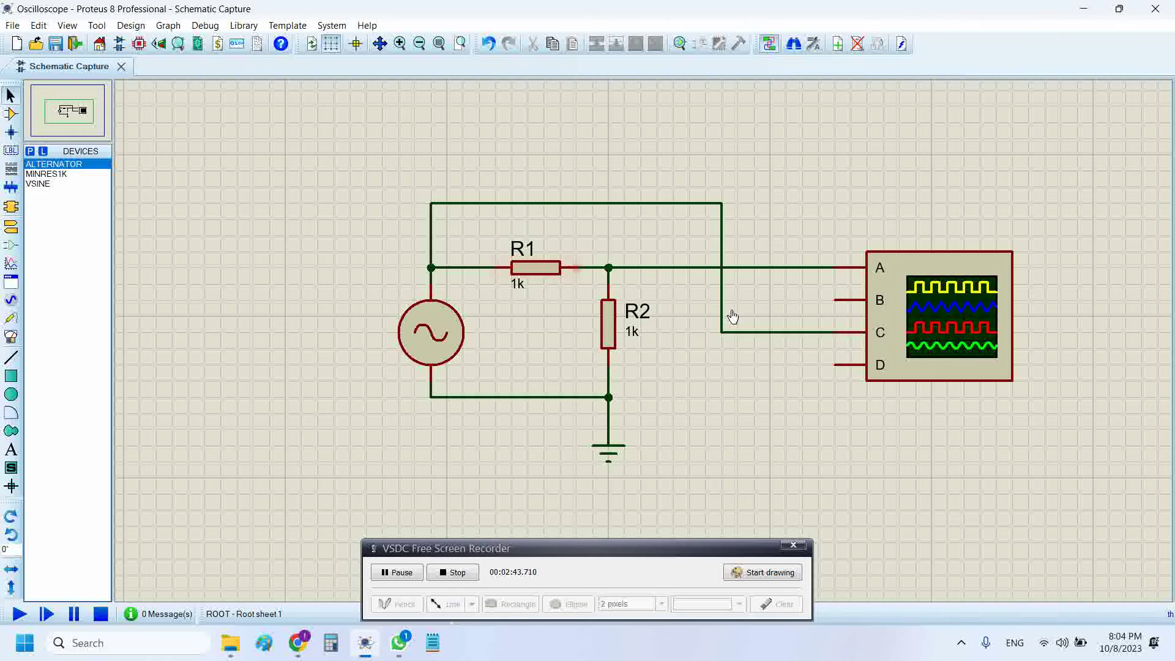
click(836, 365)
click(673, 267)
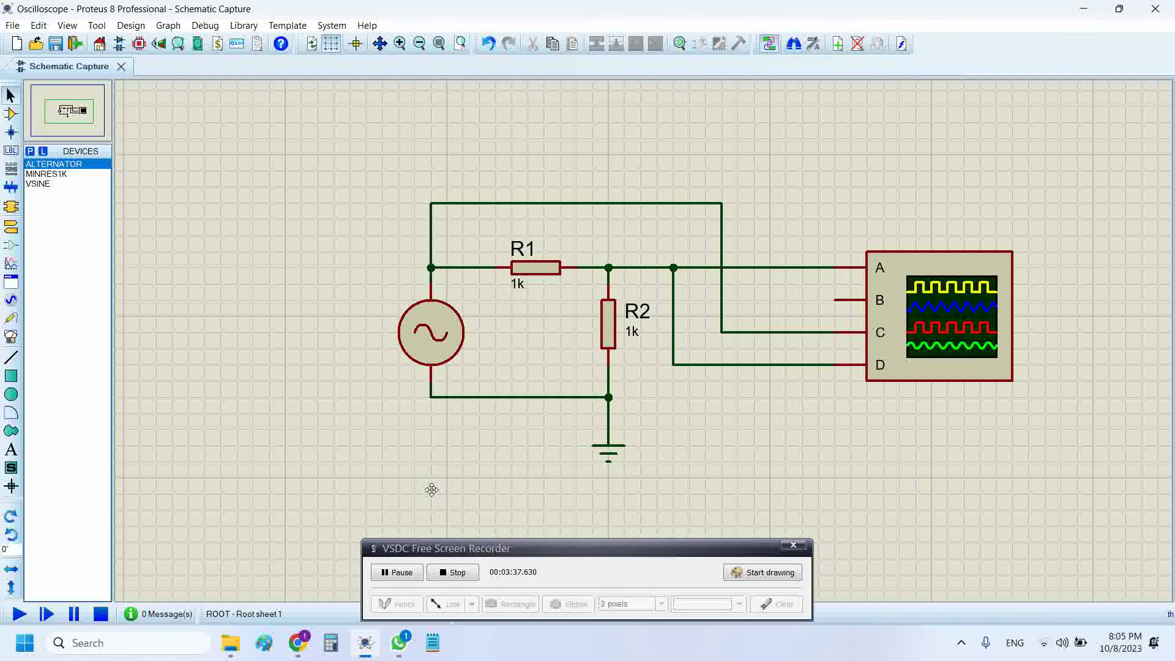
scroll(369, 473, down, 1)
scroll(369, 473, up, 1)
Start the simulation with F12 and arrange the Digital Oscilloscope window so all channel panels show
key(F12)
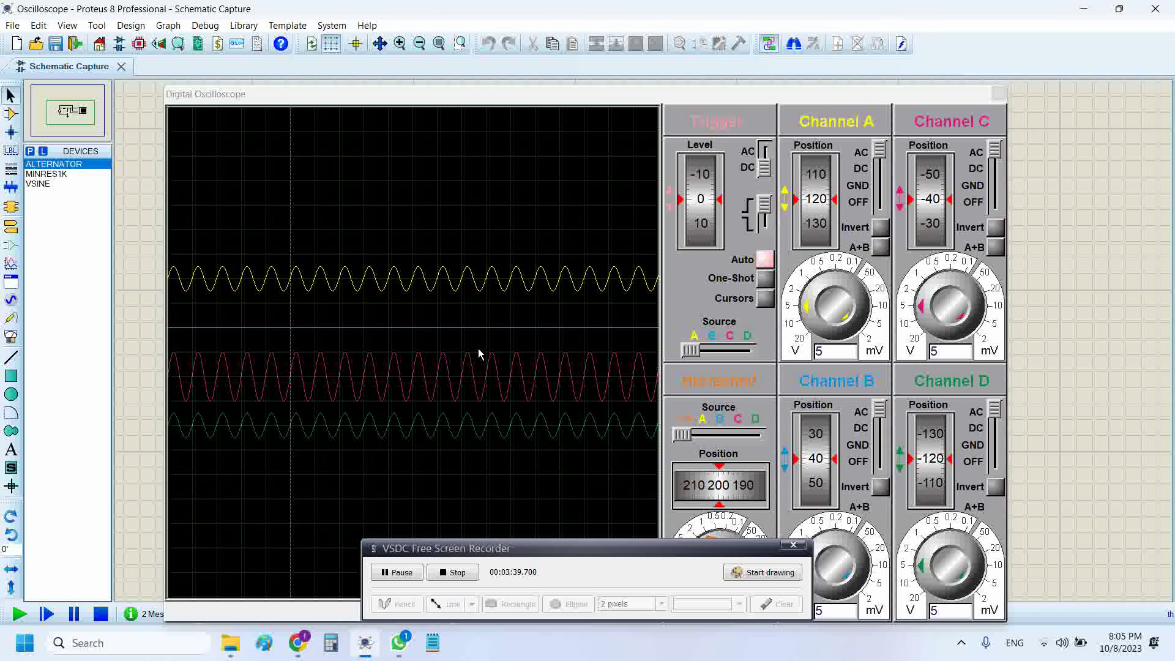
drag(477, 93, 931, 58)
drag(480, 110, 267, 121)
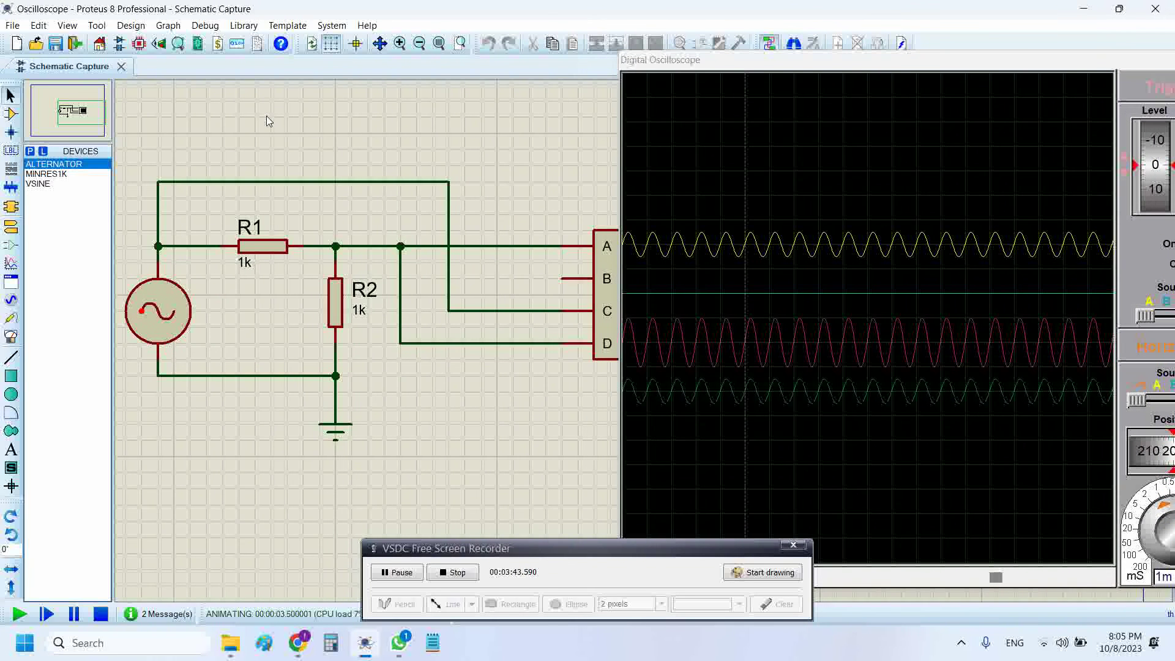
drag(762, 63, 644, 38)
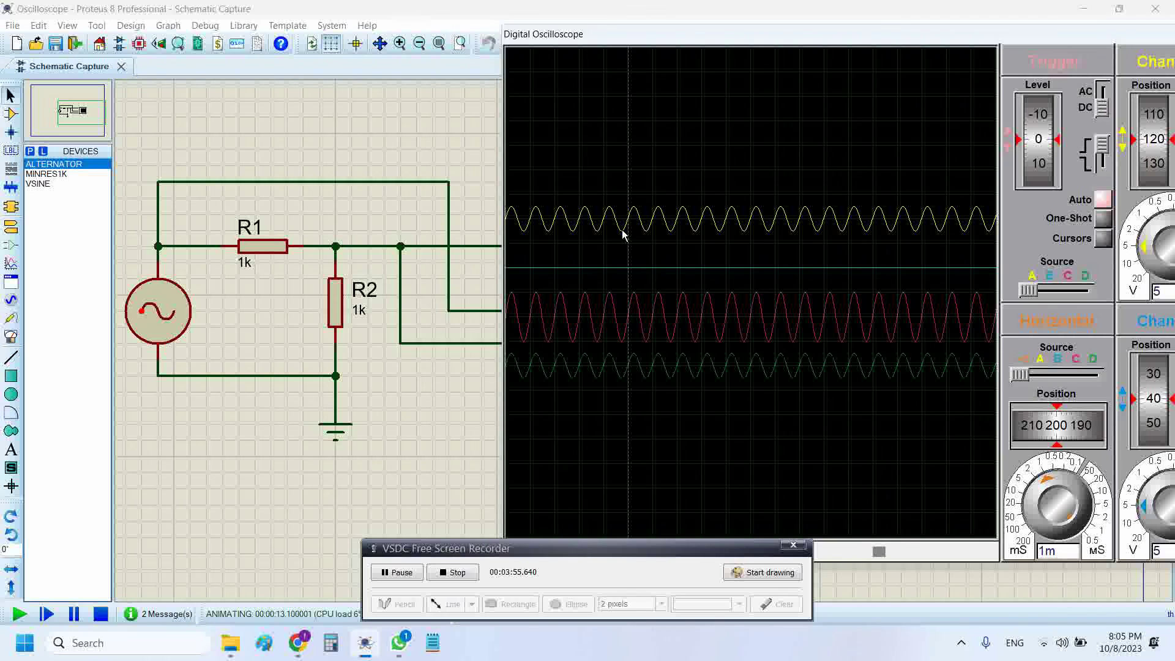
drag(787, 48, 477, 53)
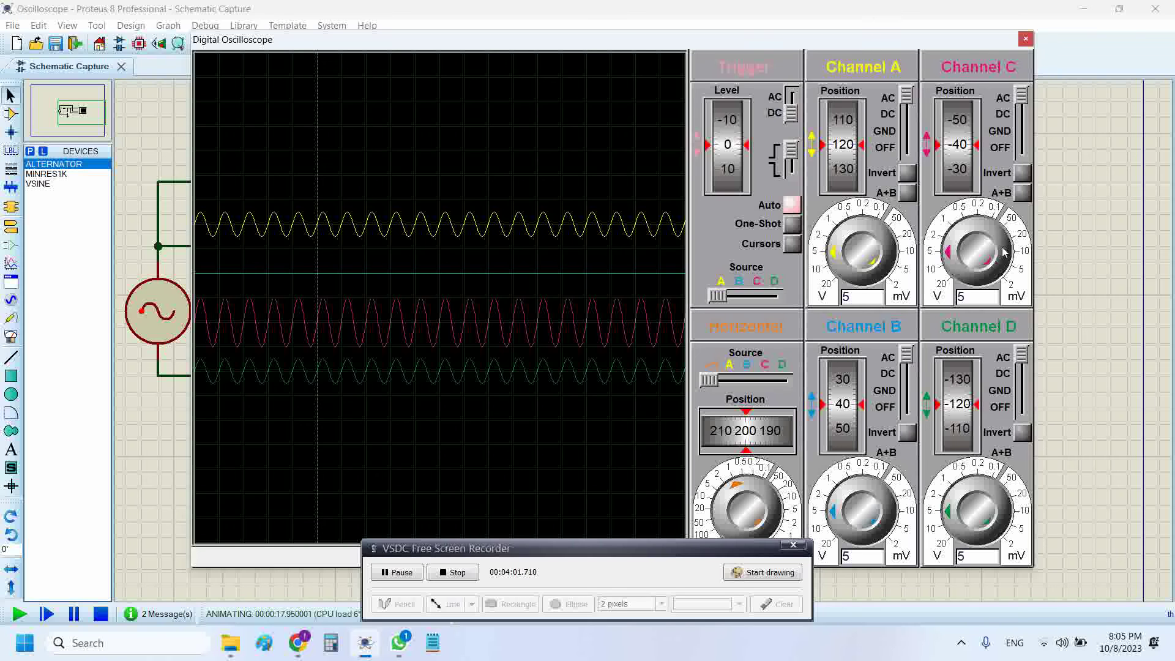
drag(407, 49, 333, 42)
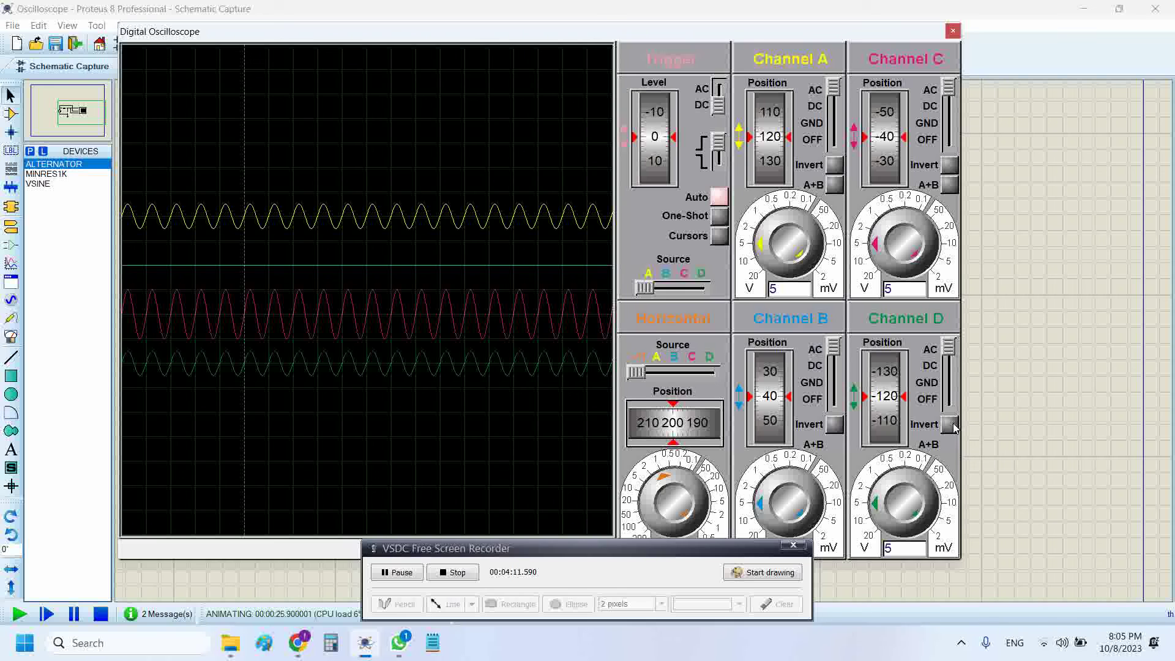
Turn on Invert for channel D and switch channel C to A+B mode
click(950, 425)
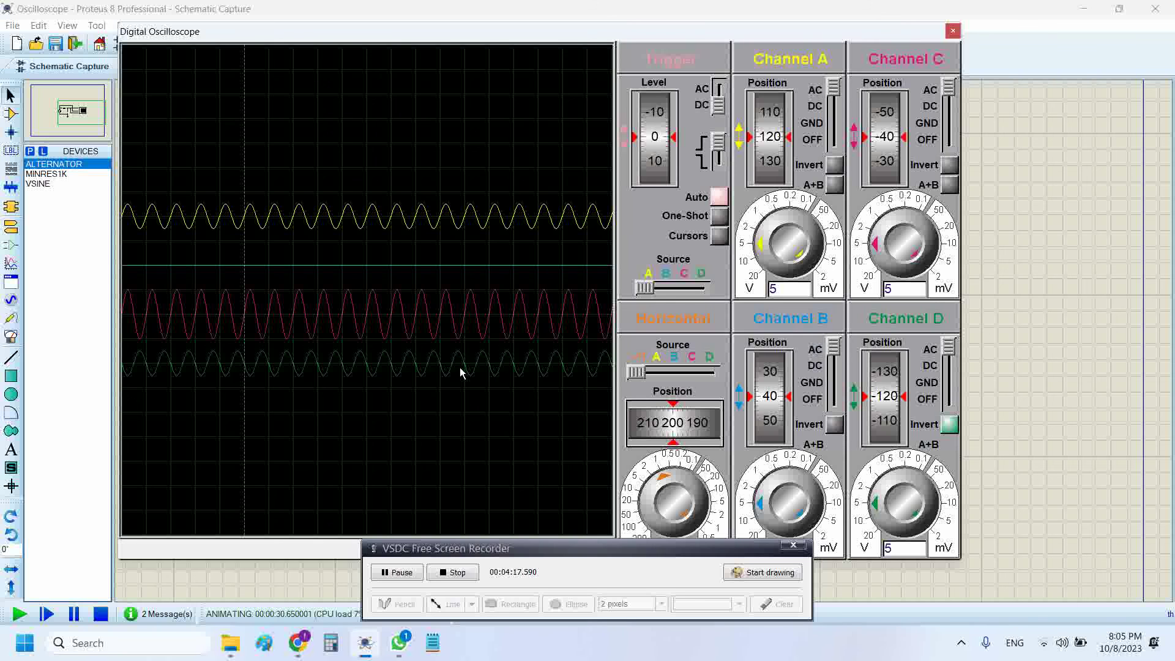
click(951, 425)
click(951, 425)
click(949, 185)
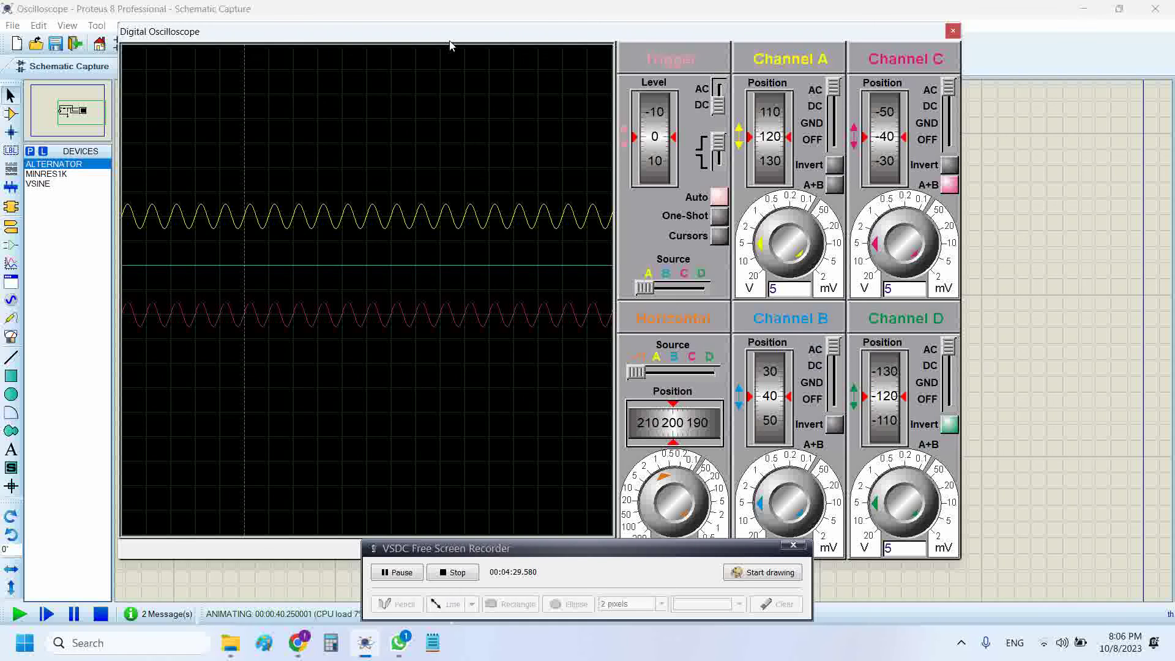